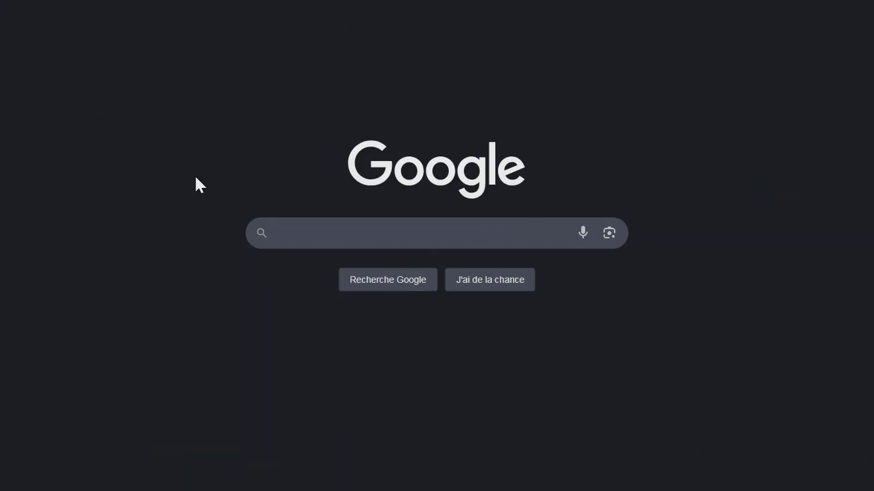
# Step: Search Google for 'Davinci Resolve' via the 'davinci resolve gratuit' suggestion and open the DaVinci Resolve 20 result
pyautogui.click(332, 237)
pyautogui.write('Davinci Resolve')
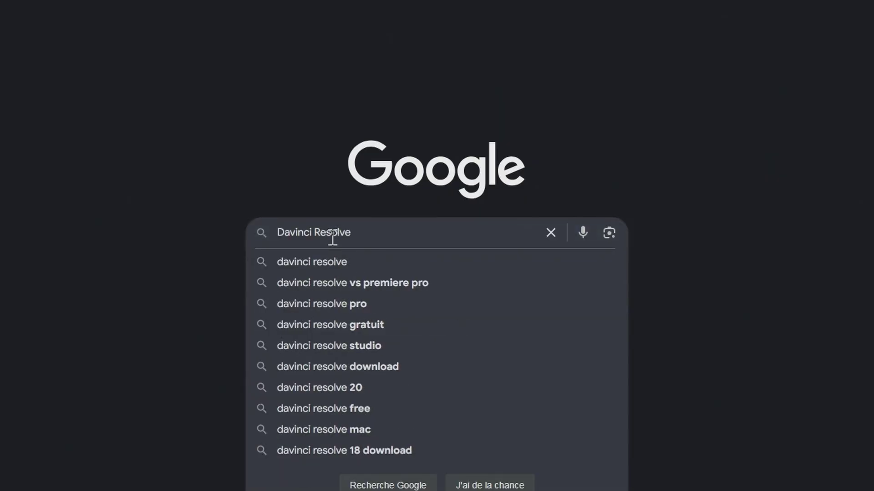
pyautogui.click(353, 328)
pyautogui.click(12, 118)
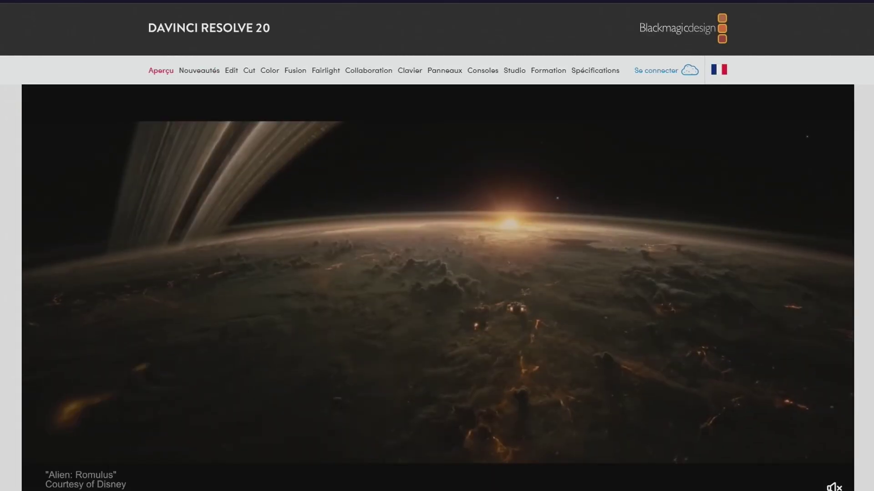
# Step: Scroll the DaVinci Resolve 20 page past the hero video to the title and download buttons
pyautogui.scroll(-2, 437, 273)
pyautogui.scroll(-3, 437, 273)
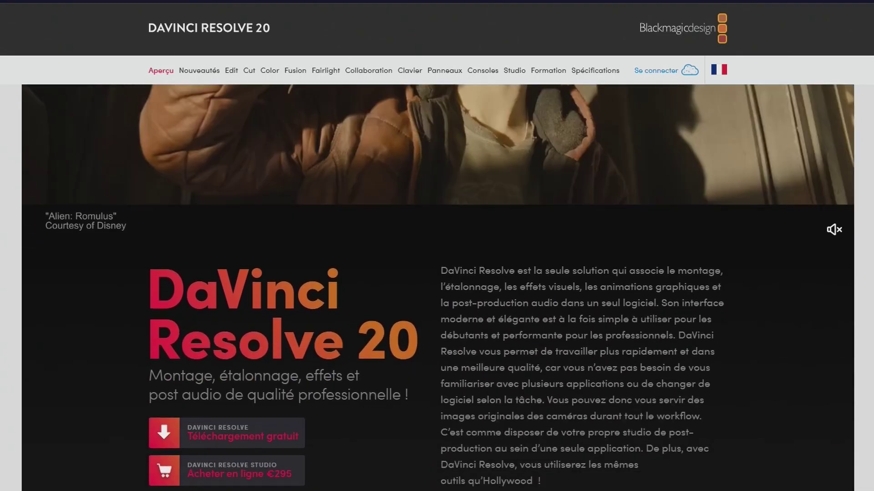
pyautogui.scroll(3, 437, 287)
pyautogui.scroll(-4, 437, 286)
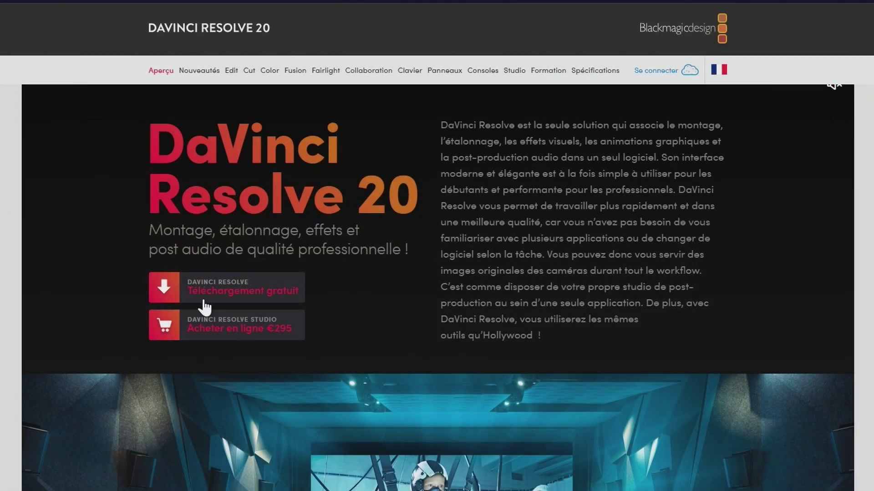
# Step: Open the free download window and highlight the 20 Public Beta, 19 and Studio 19 titles
pyautogui.click(226, 291)
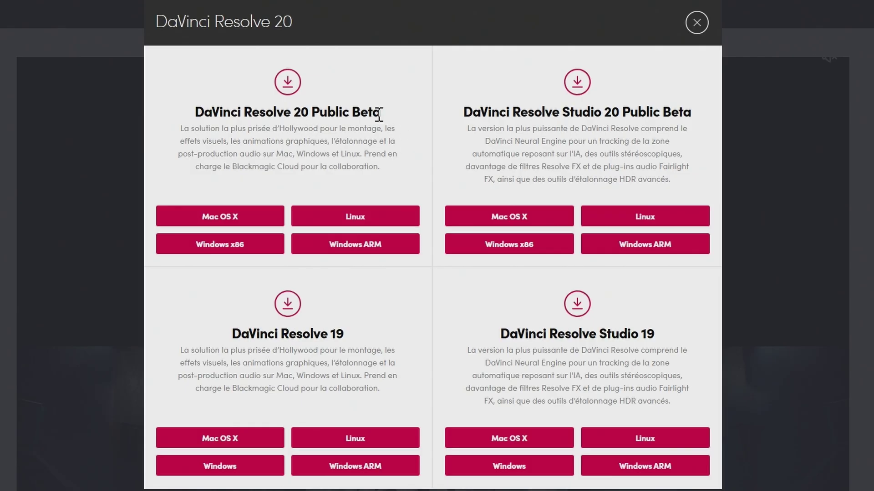
pyautogui.moveTo(379, 113); pyautogui.dragTo(193, 118)
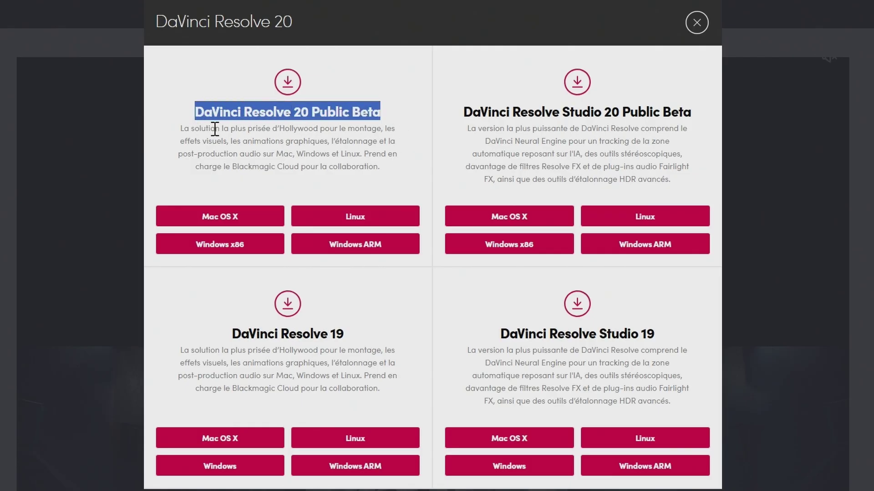
pyautogui.click(223, 329)
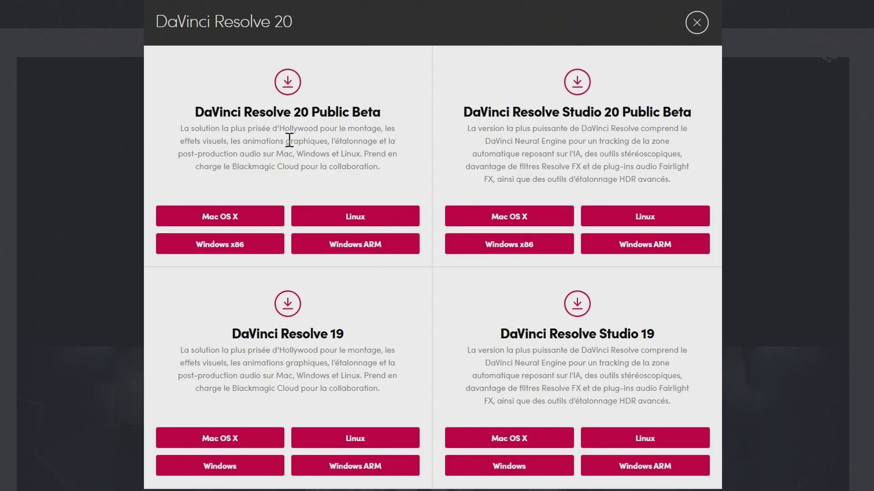
pyautogui.moveTo(233, 334); pyautogui.dragTo(347, 337)
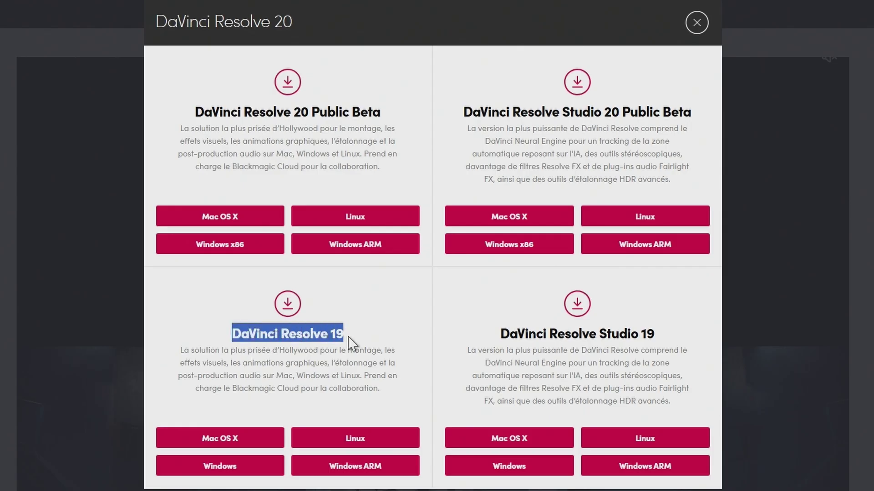
pyautogui.click(335, 339)
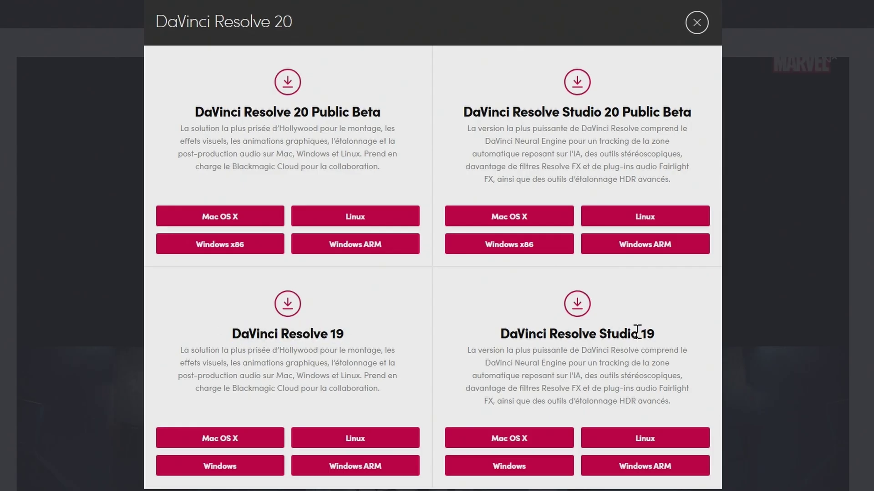
pyautogui.moveTo(604, 334); pyautogui.dragTo(598, 334)
pyautogui.click(652, 328)
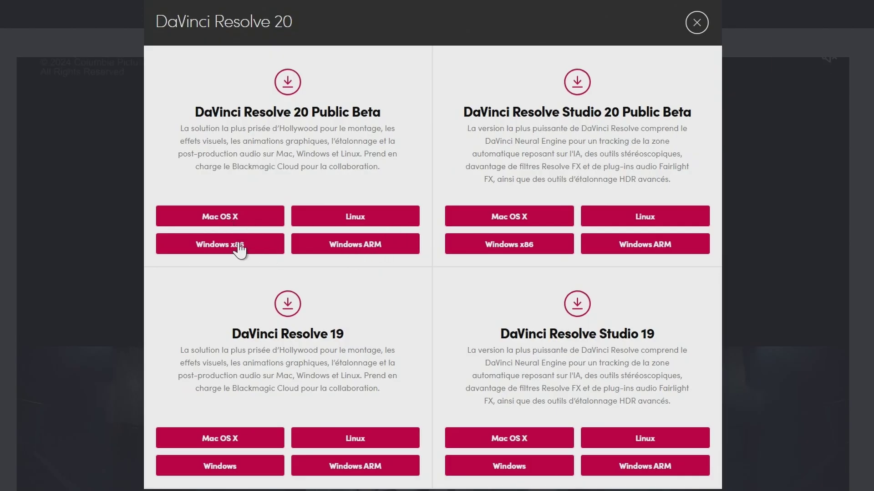
# Step: Choose the Windows x86 build of DaVinci Resolve 20 Public Beta and scroll through the registration form
pyautogui.click(219, 245)
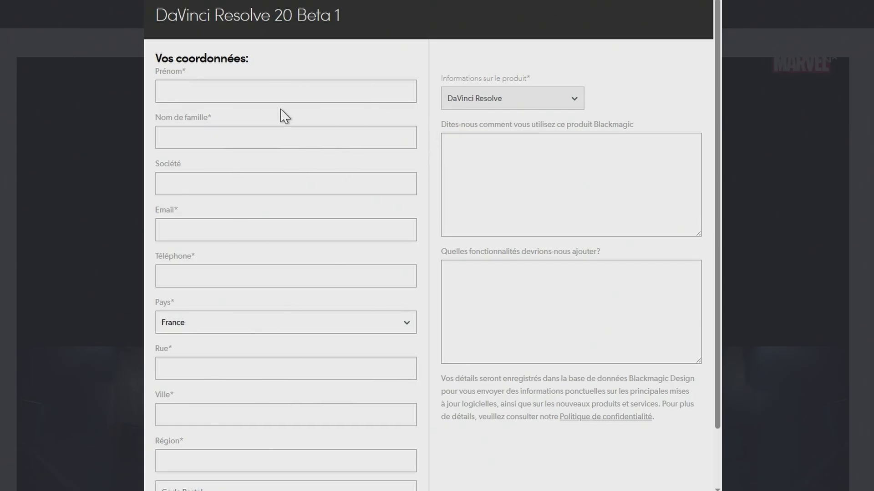
pyautogui.scroll(-2, 416, 236)
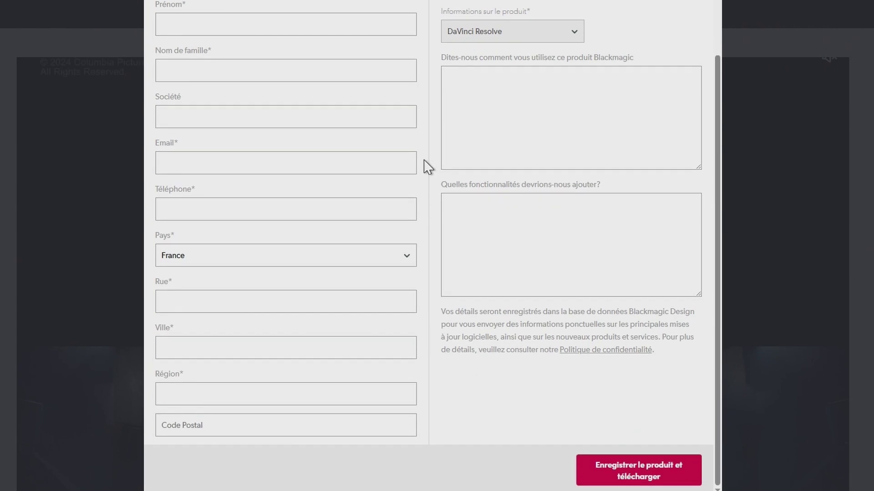
pyautogui.scroll(2, 428, 166)
pyautogui.scroll(-2, 423, 86)
# Step: Register the product and save the DaVinci_Resolve_20.0b1_Windows zip into Téléchargements
pyautogui.click(596, 477)
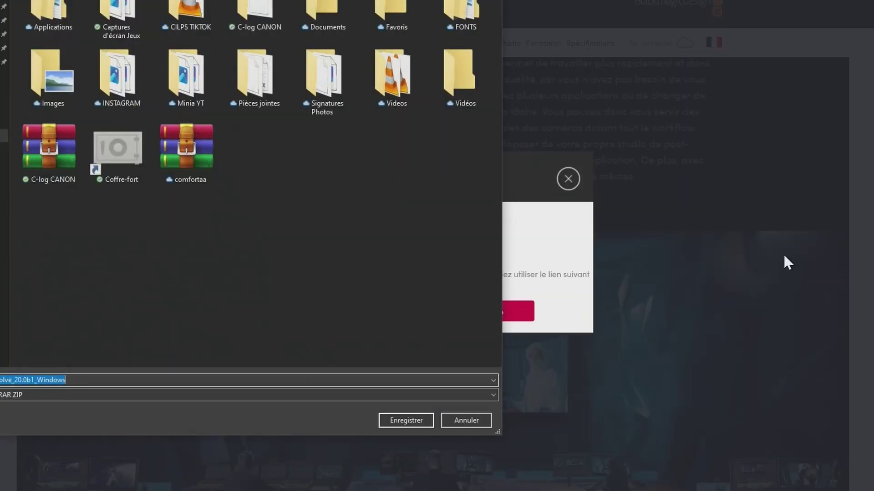
pyautogui.moveTo(277, 1); pyautogui.dragTo(288, 44)
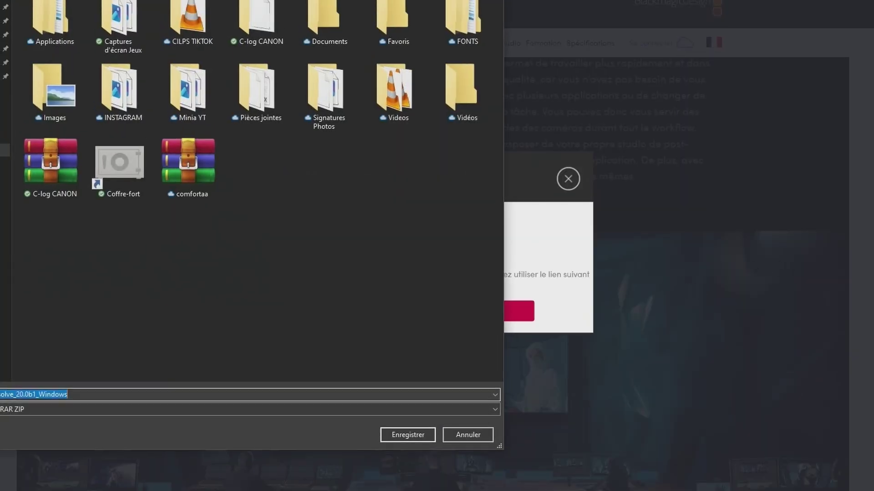
pyautogui.moveTo(222, 1); pyautogui.dragTo(441, 388)
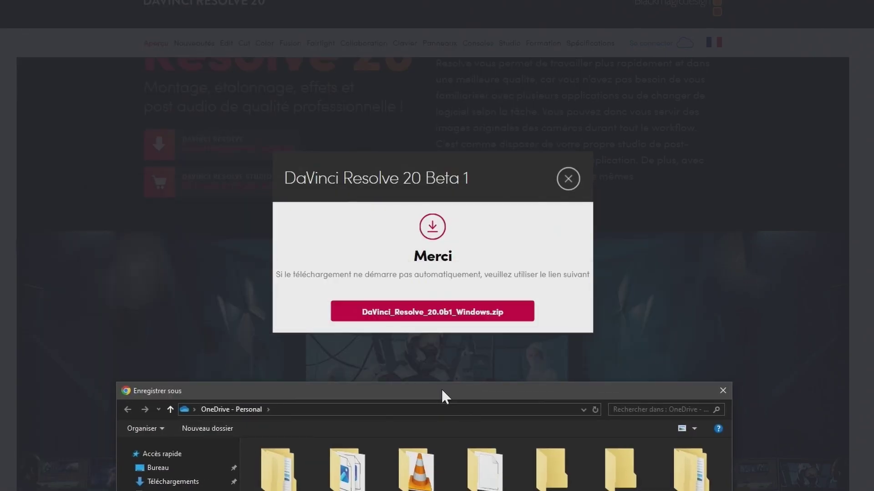
pyautogui.moveTo(441, 388); pyautogui.dragTo(380, 2)
pyautogui.click(139, 277)
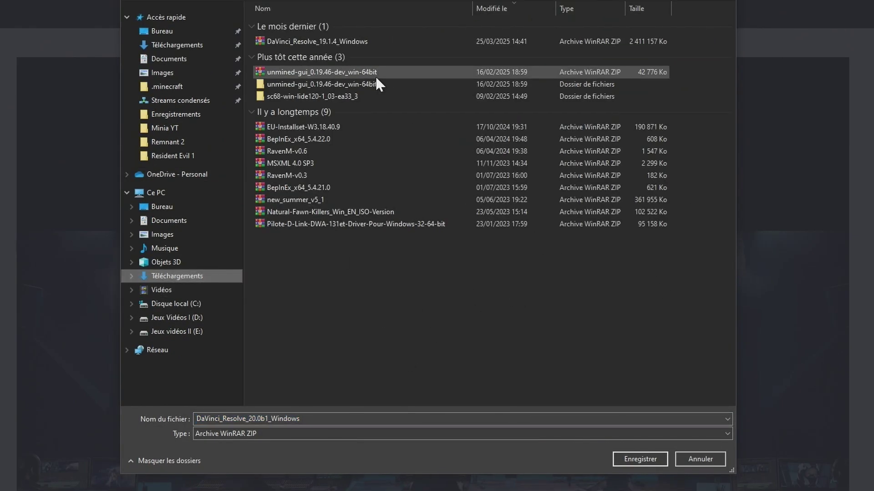
pyautogui.click(628, 460)
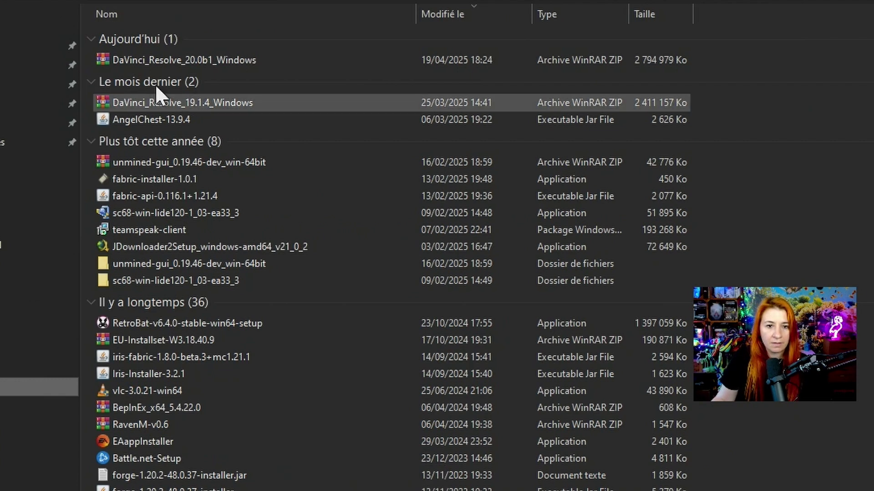
# Step: Extract the archive to 'DaVinci_Resolve_20.0b1_Windows\' from its right-click menu
pyautogui.click(174, 62)
pyautogui.rightClick(163, 61)
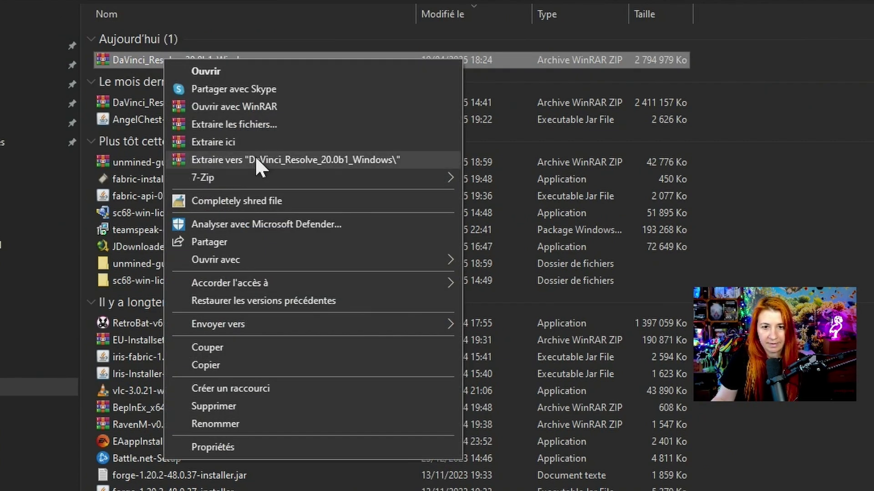
pyautogui.click(304, 160)
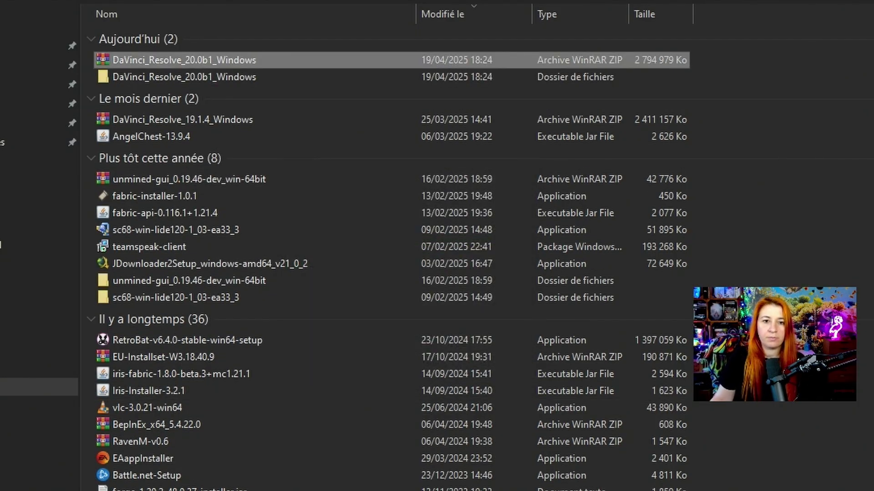
# Step: Open the extracted DaVinci_Resolve_20.0b1_Windows folder and launch the installer
pyautogui.click(157, 80)
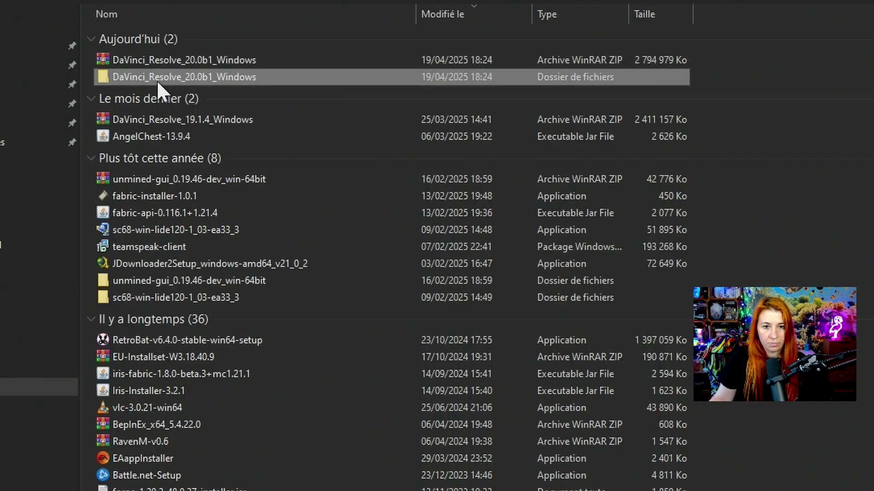
pyautogui.doubleClick(173, 79)
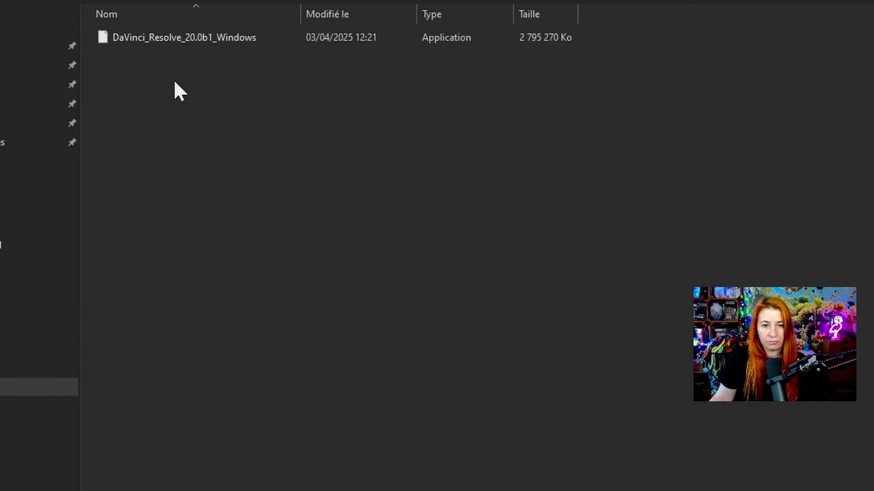
pyautogui.doubleClick(164, 39)
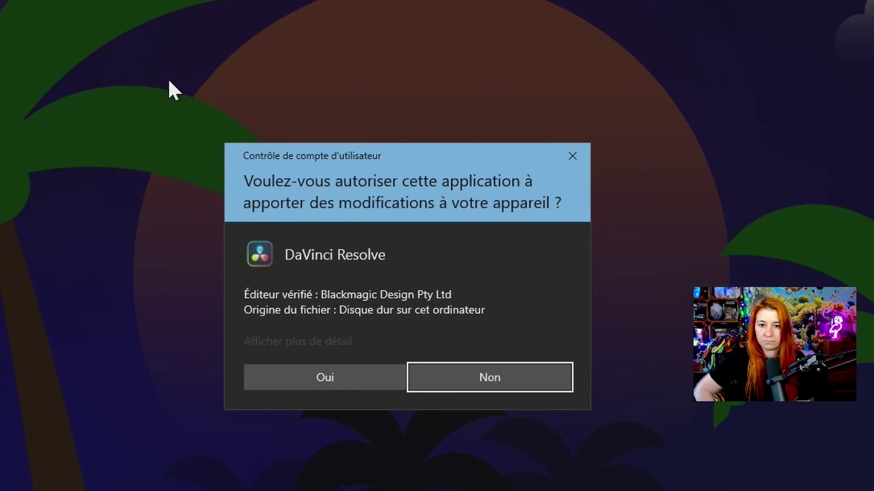
# Step: Allow the installer, install the required DaVinci components, and scroll through the license agreement
pyautogui.click(369, 377)
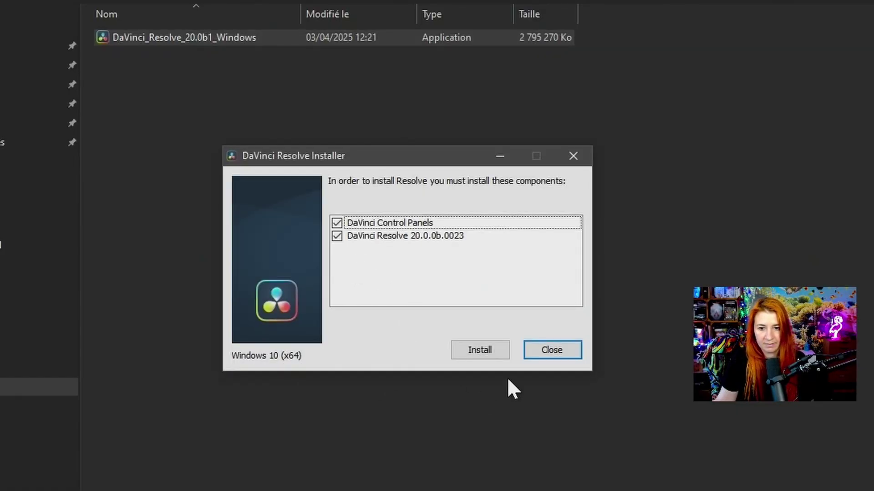
pyautogui.click(475, 353)
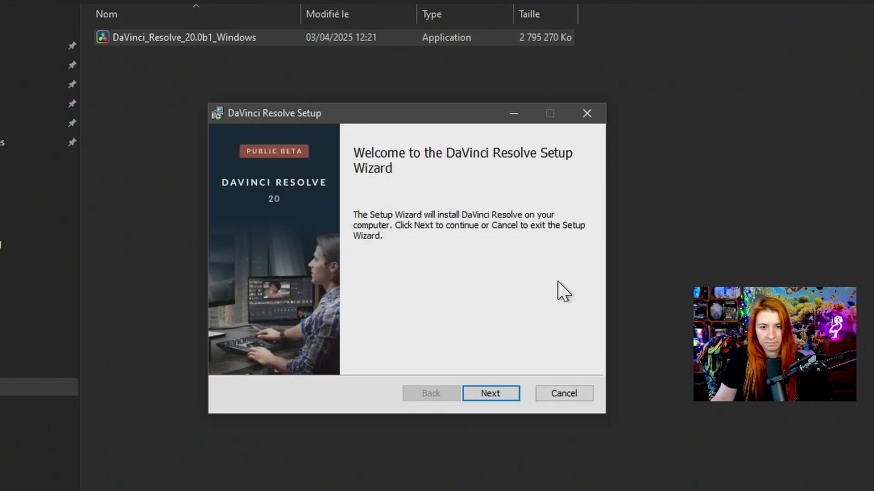
pyautogui.click(489, 391)
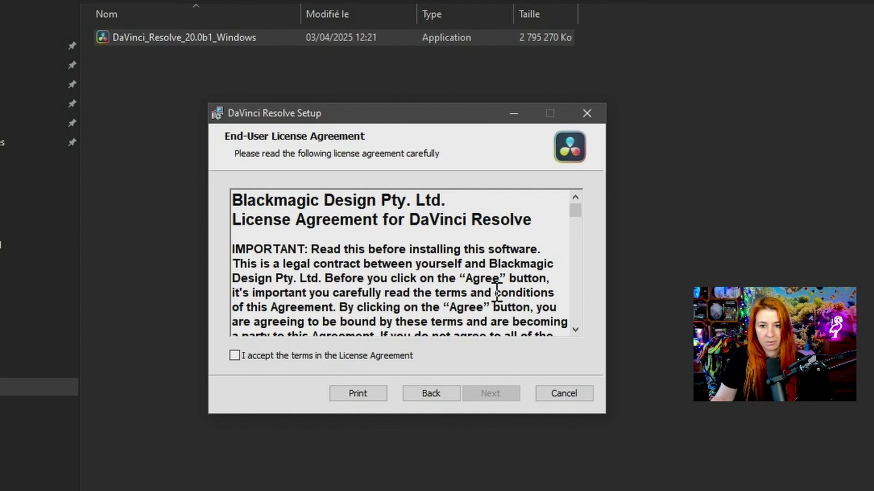
pyautogui.scroll(-2, 497, 292)
pyautogui.scroll(-2, 490, 283)
pyautogui.scroll(-3, 490, 282)
pyautogui.scroll(-3, 490, 281)
pyautogui.scroll(-3, 490, 279)
pyautogui.scroll(-3, 490, 278)
pyautogui.scroll(-3, 490, 277)
pyautogui.scroll(-3, 490, 276)
pyautogui.scroll(-3, 489, 274)
pyautogui.scroll(-3, 490, 275)
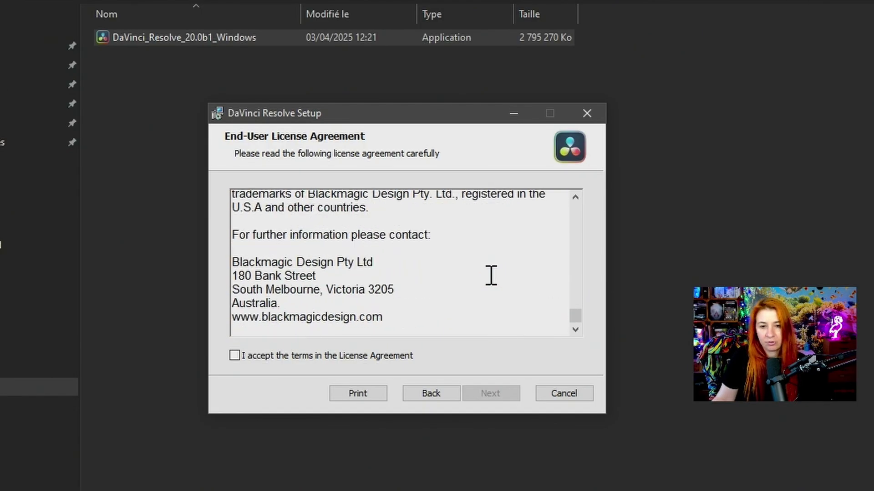
# Step: Accept the license, keep the default folder, install, and finish with Show ReadMe ticked
pyautogui.click(277, 358)
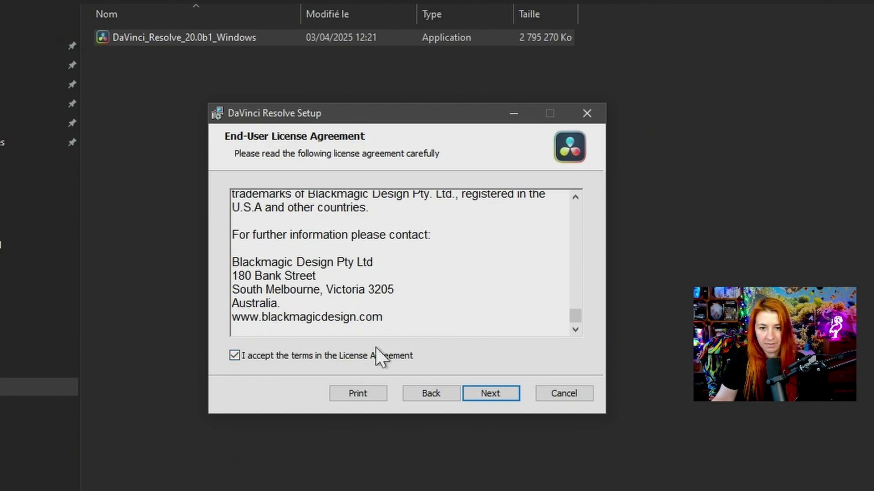
pyautogui.click(501, 396)
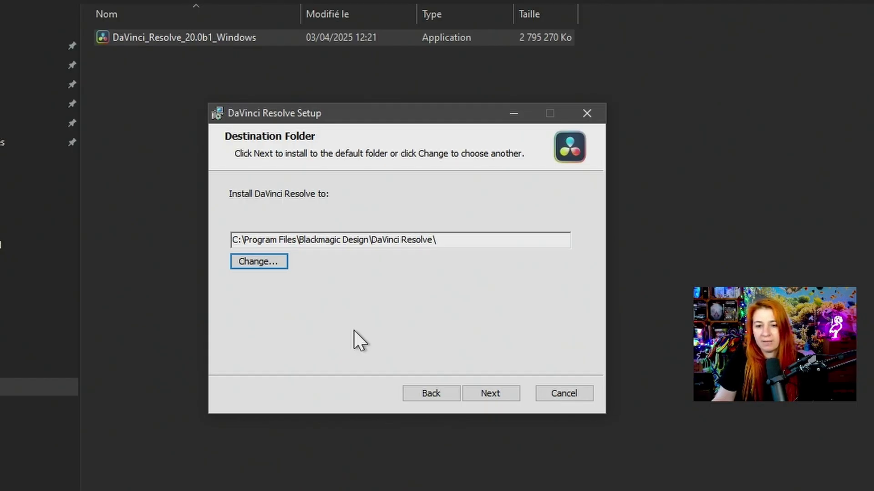
pyautogui.click(482, 394)
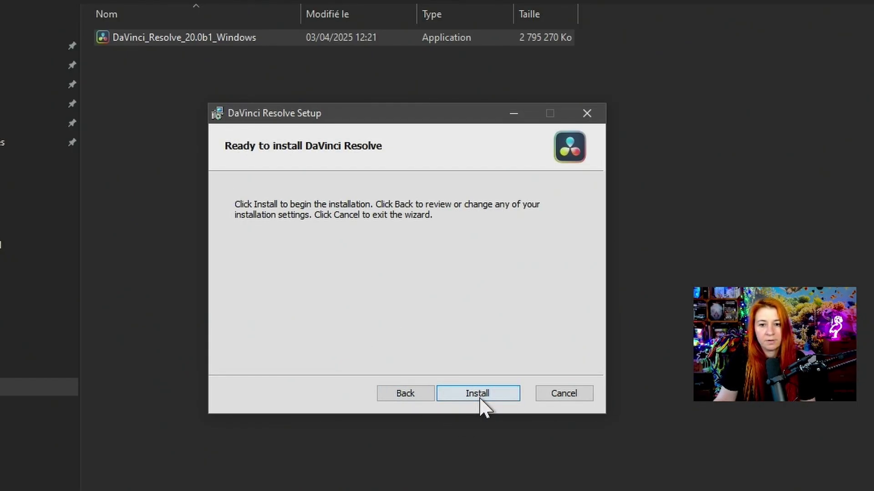
pyautogui.click(479, 395)
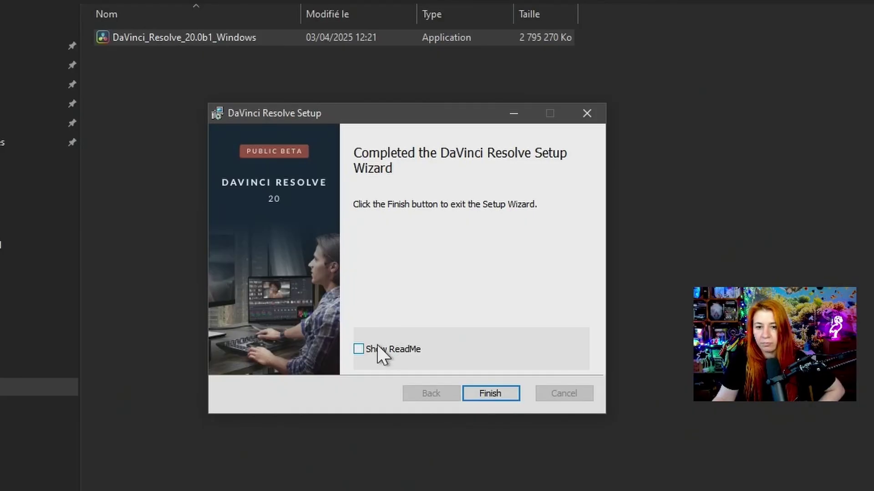
pyautogui.click(359, 349)
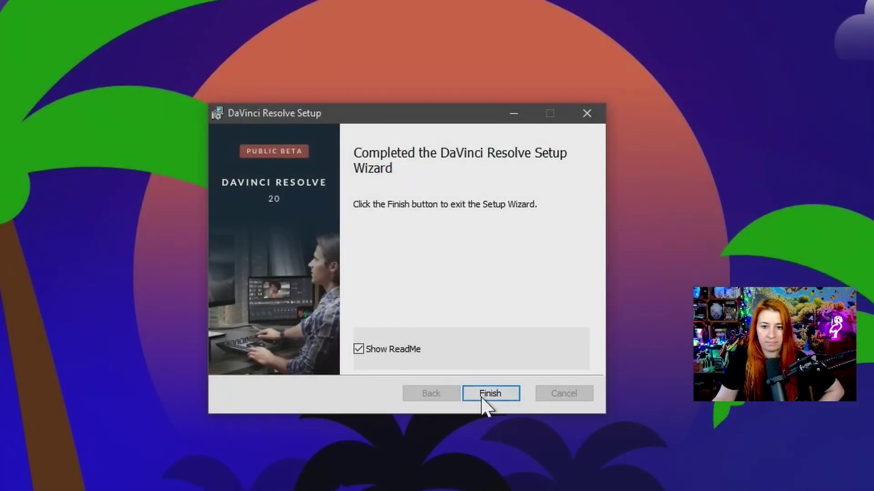
pyautogui.click(482, 396)
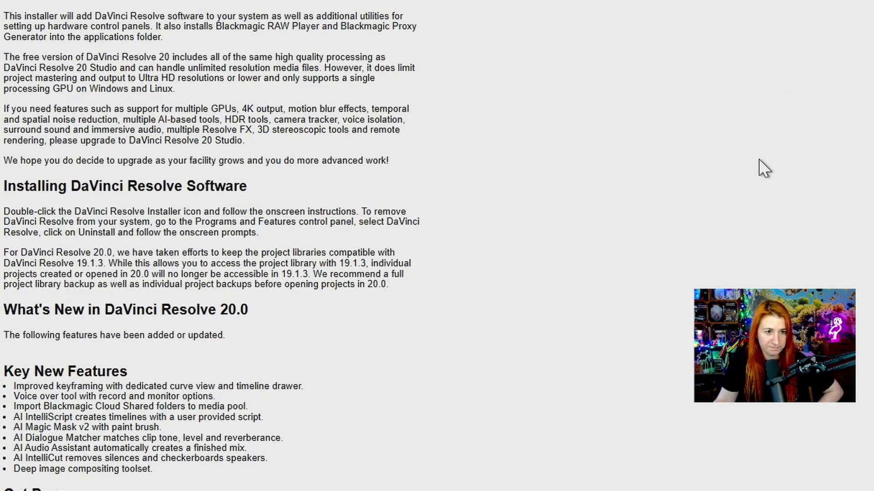
# Step: Scroll down through the DaVinci Resolve ReadMe release notes and back up
pyautogui.scroll(-3, 763, 168)
pyautogui.scroll(-2, 763, 168)
pyautogui.scroll(-2, 763, 169)
pyautogui.scroll(-3, 763, 169)
pyautogui.scroll(-2, 763, 168)
pyautogui.scroll(-3, 763, 168)
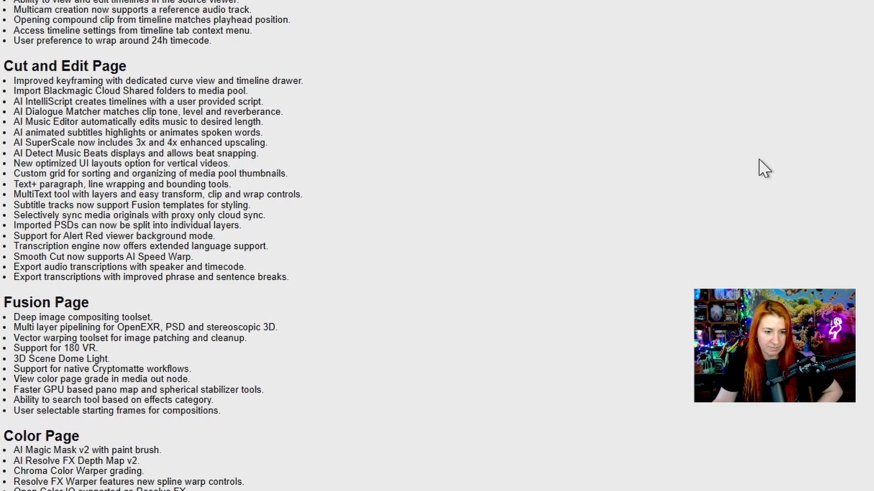
pyautogui.scroll(-4, 763, 168)
pyautogui.scroll(-5, 763, 169)
pyautogui.scroll(-6, 763, 168)
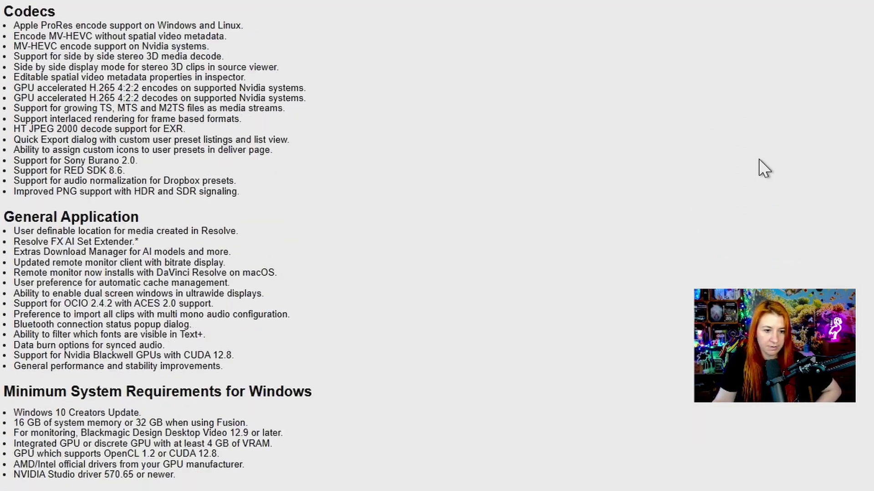
pyautogui.scroll(15, 763, 169)
pyautogui.scroll(8, 763, 168)
pyautogui.scroll(4, 763, 168)
pyautogui.scroll(1, 763, 168)
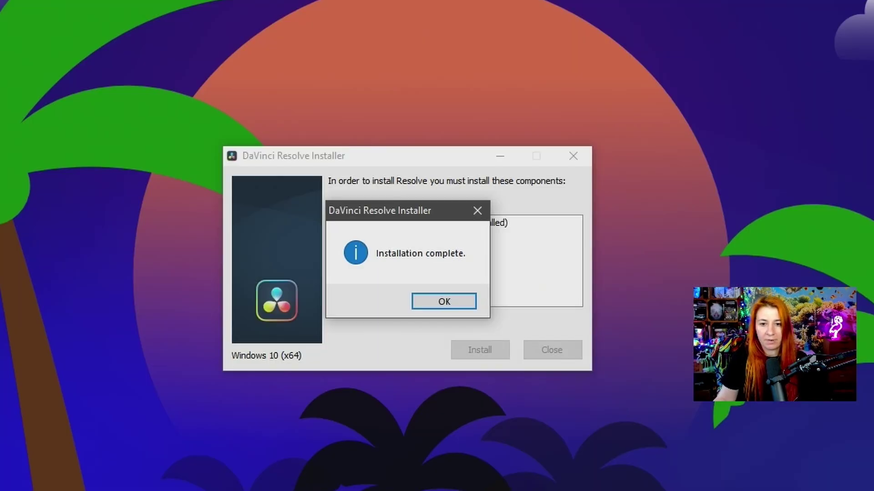
# Step: Dismiss the installation complete message and open the DaVinci Resolve program folder
pyautogui.click(437, 301)
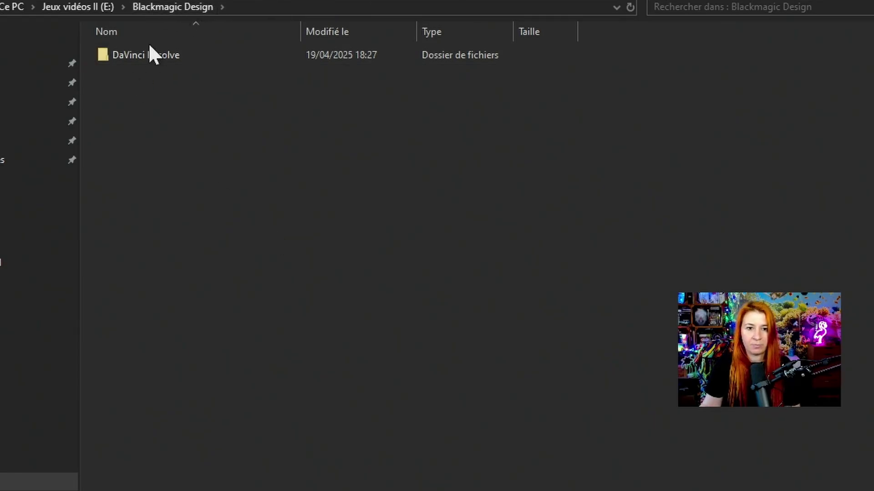
pyautogui.doubleClick(137, 57)
pyautogui.scroll(-3, 234, 310)
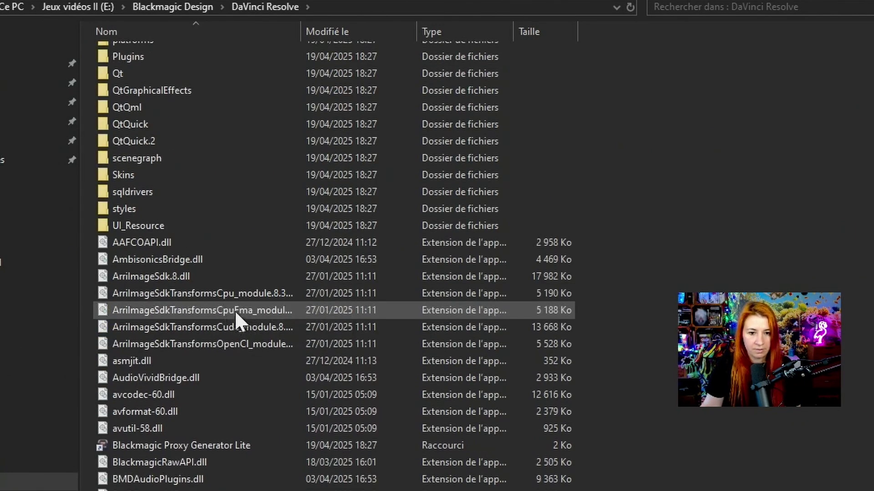
pyautogui.scroll(-4, 283, 316)
pyautogui.scroll(-6, 283, 315)
pyautogui.scroll(-6, 283, 316)
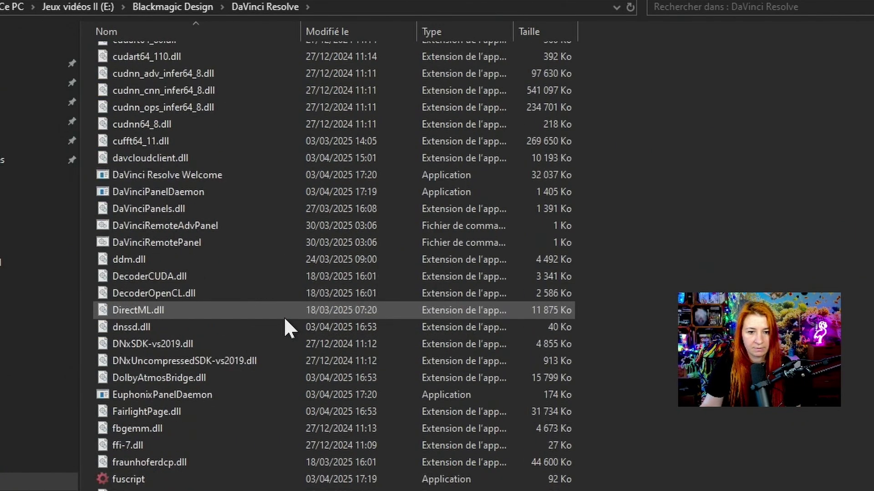
pyautogui.scroll(-1, 241, 333)
# Step: Send Resolve to Bureau (créer un raccourci) and show the desktop
pyautogui.moveTo(217, 92)
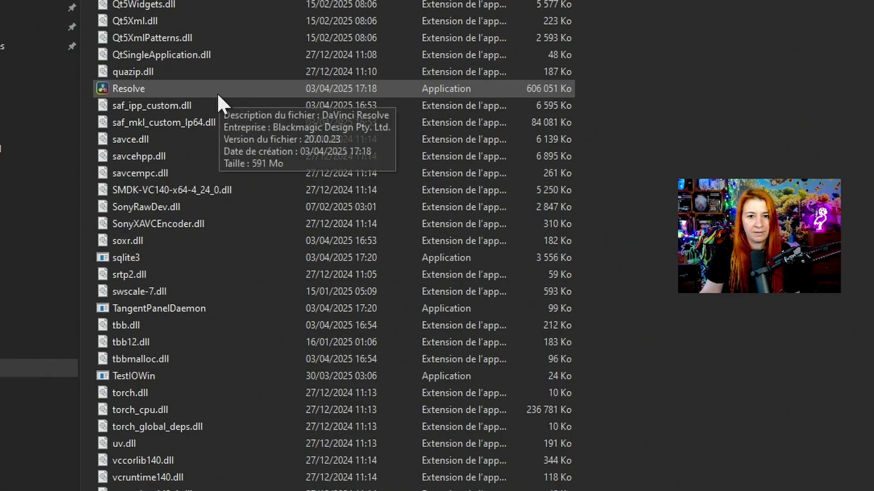
pyautogui.rightClick(127, 86)
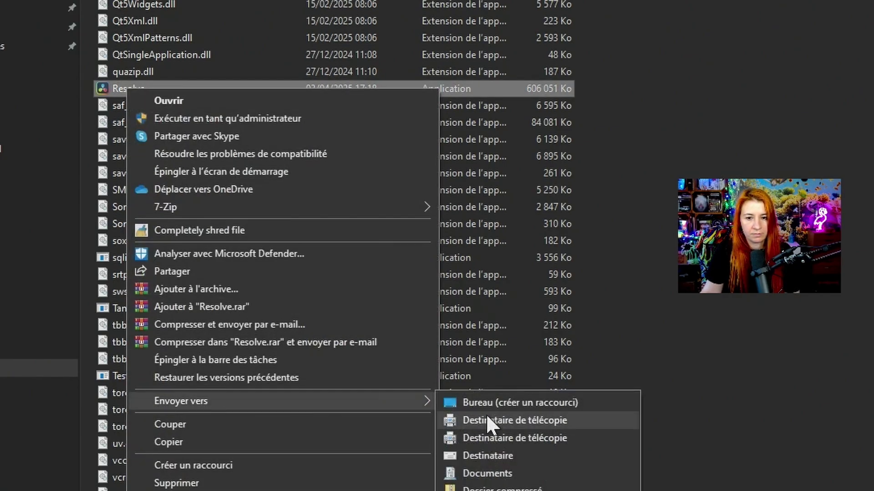
pyautogui.click(495, 400)
pyautogui.press('super+d')
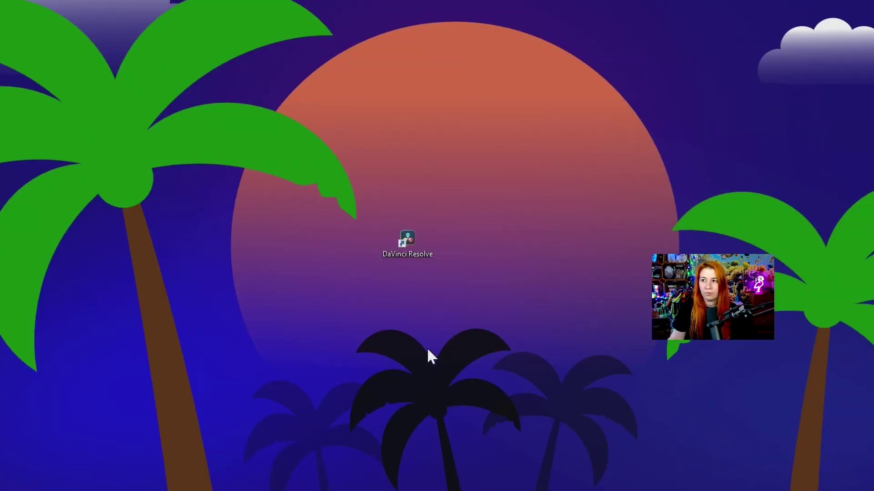
# Step: Launch Resolve from the desktop shortcut, set the language to Français, then proceed with Continuer and Commencer
pyautogui.doubleClick(412, 239)
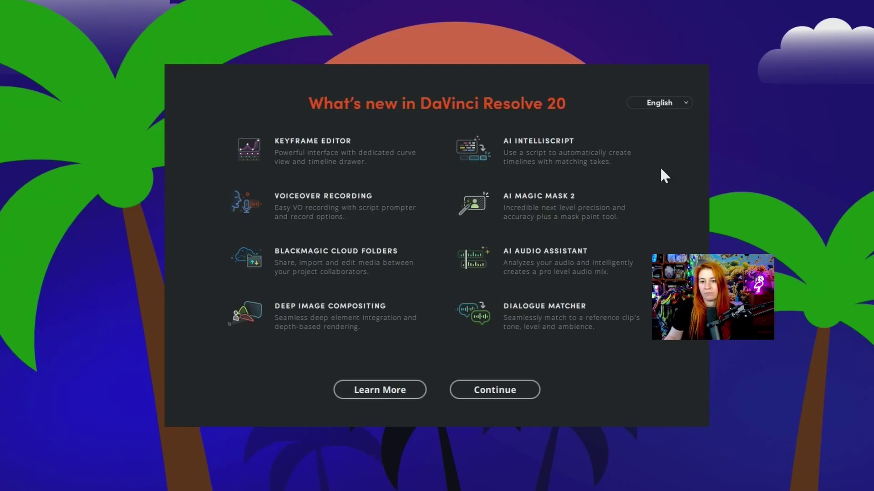
pyautogui.click(682, 105)
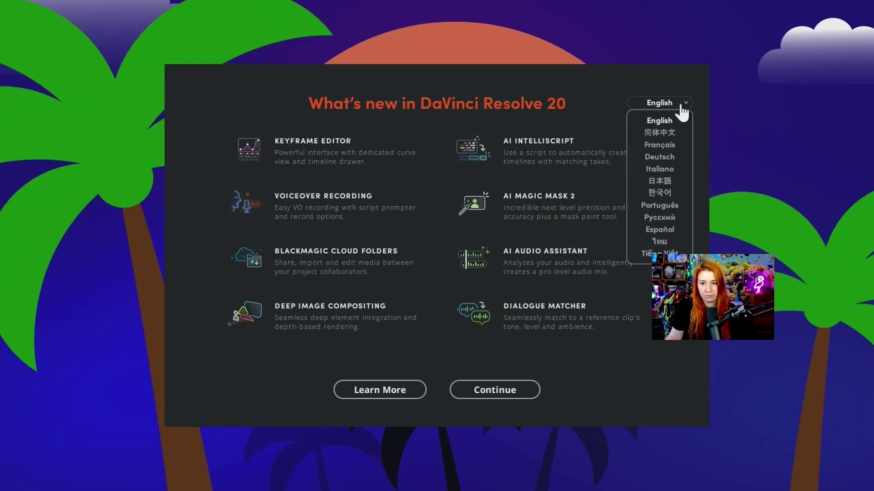
pyautogui.click(661, 146)
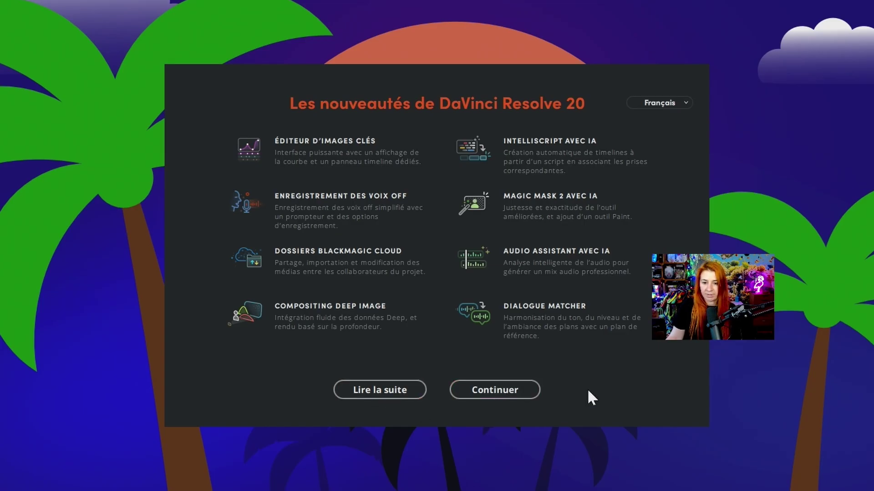
pyautogui.click(493, 396)
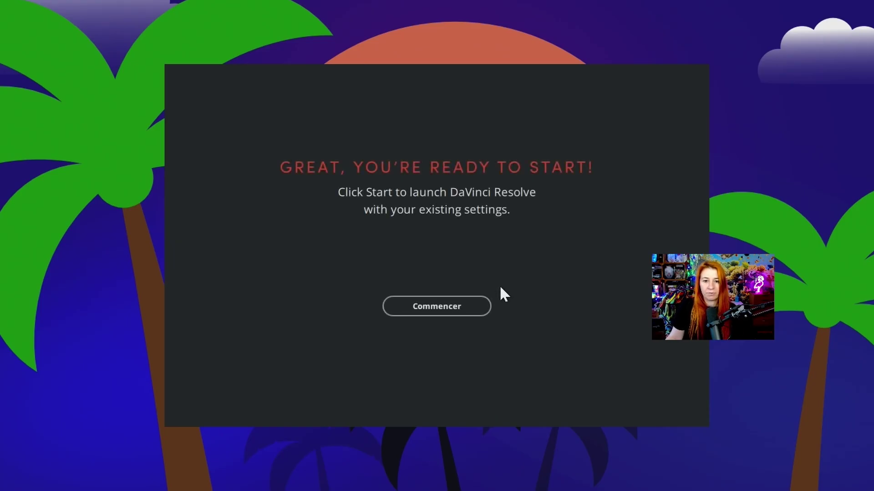
pyautogui.click(433, 308)
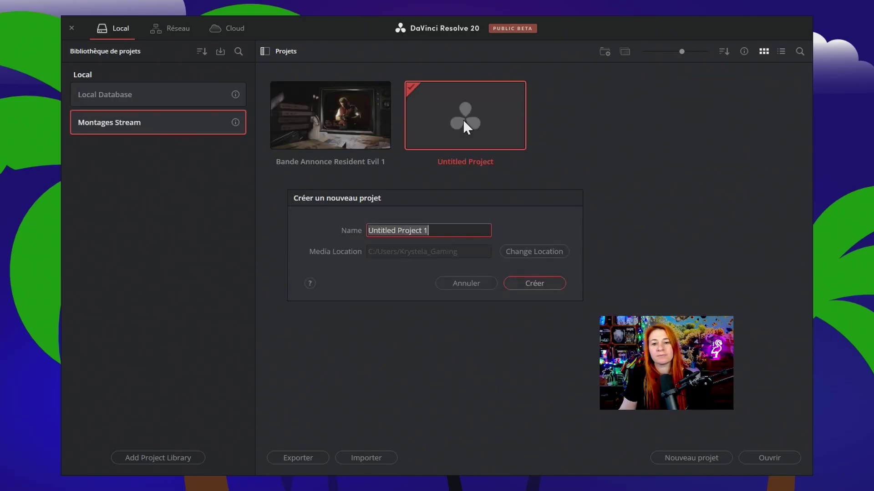
# Step: Confirm the default name Untitled Project 1 in the Créer un nouveau projet dialog
pyautogui.click(534, 286)
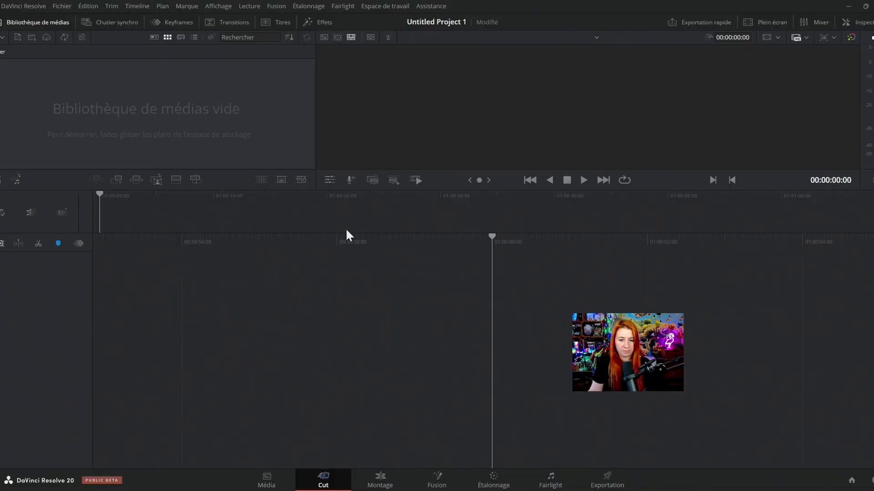
# Step: Visit the Média and Cut pages, finishing on the Montage editing page
pyautogui.click(266, 481)
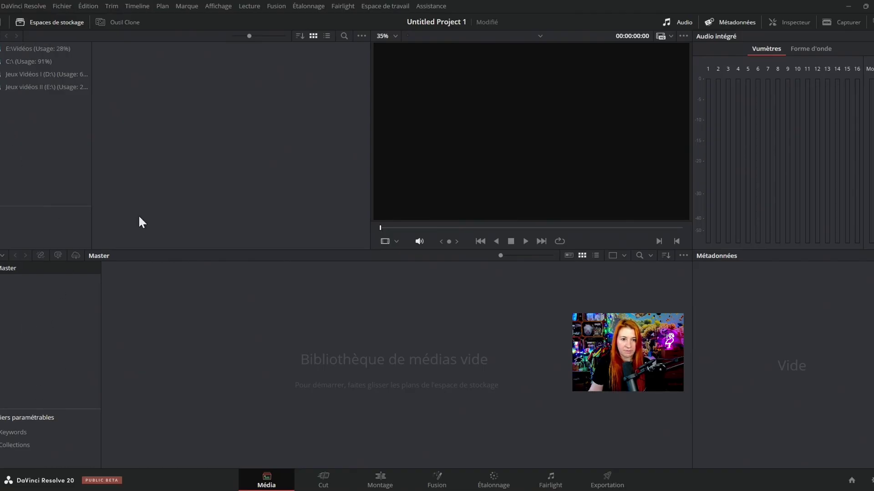
pyautogui.click(316, 486)
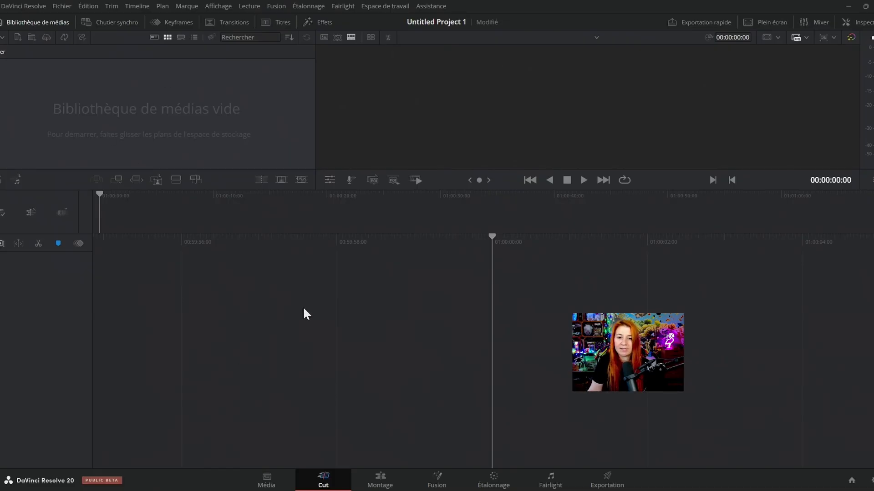
pyautogui.click(381, 481)
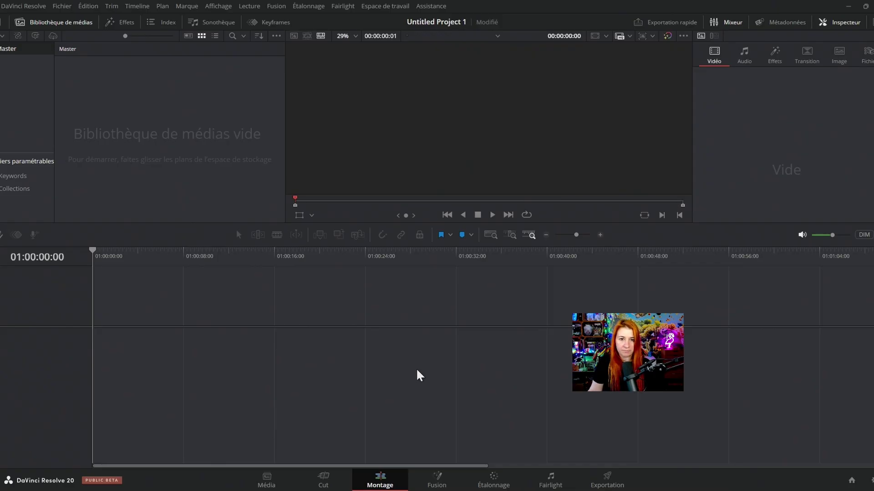
# Step: Pass through the Fusion and Étalonnage pages, ending on the Fairlight audio page
pyautogui.click(438, 482)
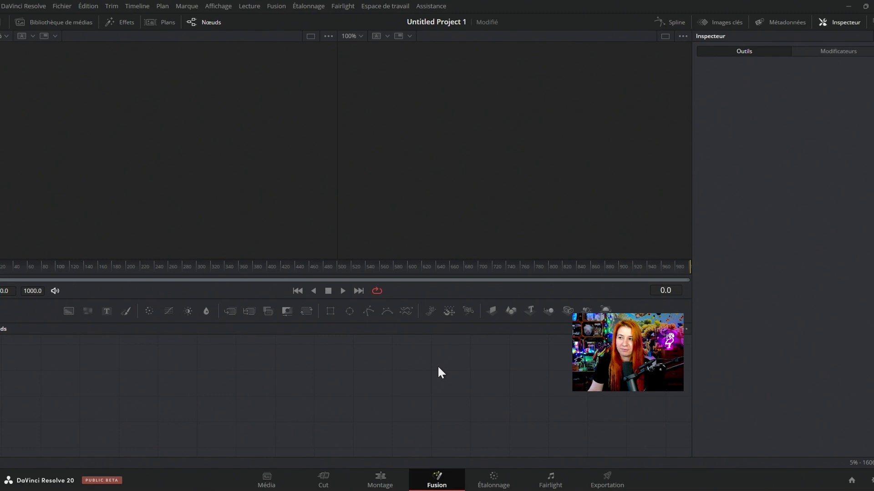
pyautogui.click(493, 481)
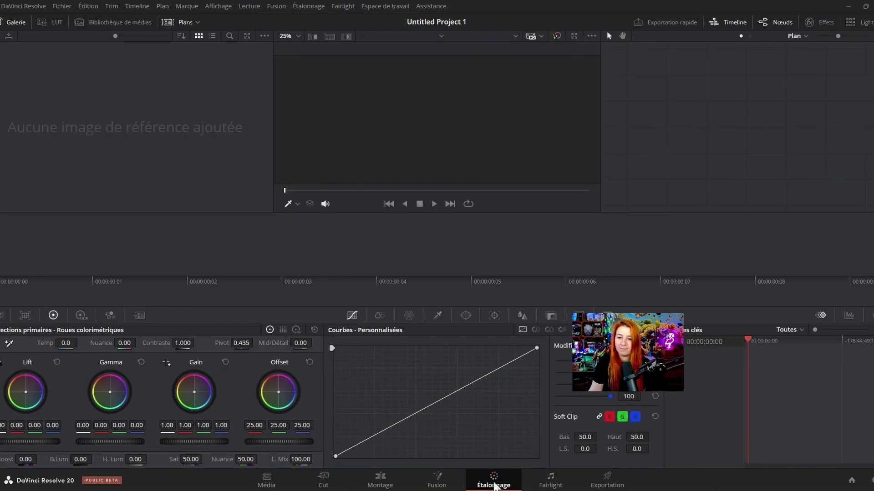
pyautogui.click(550, 482)
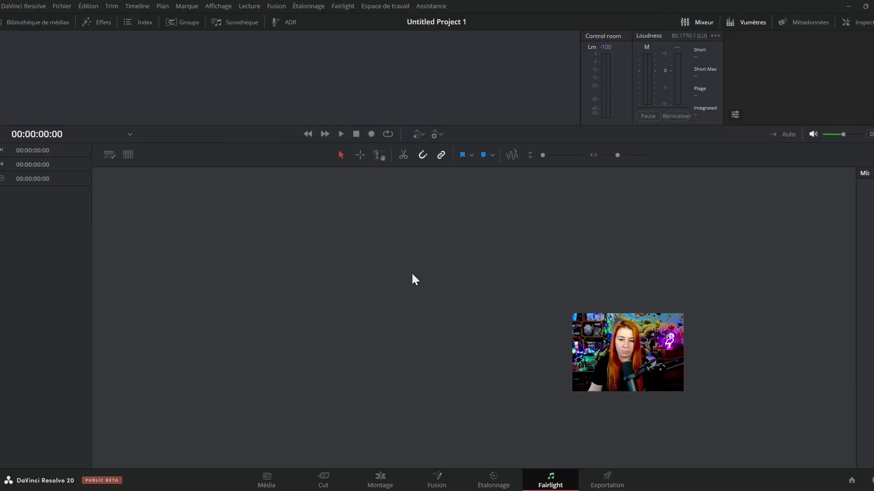
# Step: On the Exportation page, apply the Pro Tools preset (MXF OP-Atom, DNxHD) and browse the presets
pyautogui.click(609, 483)
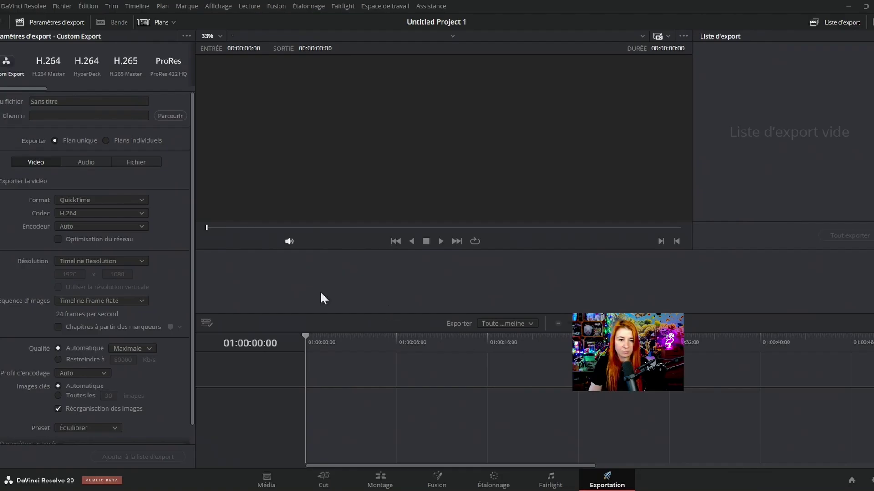
pyautogui.click(5, 80)
pyautogui.moveTo(7, 89); pyautogui.dragTo(154, 94)
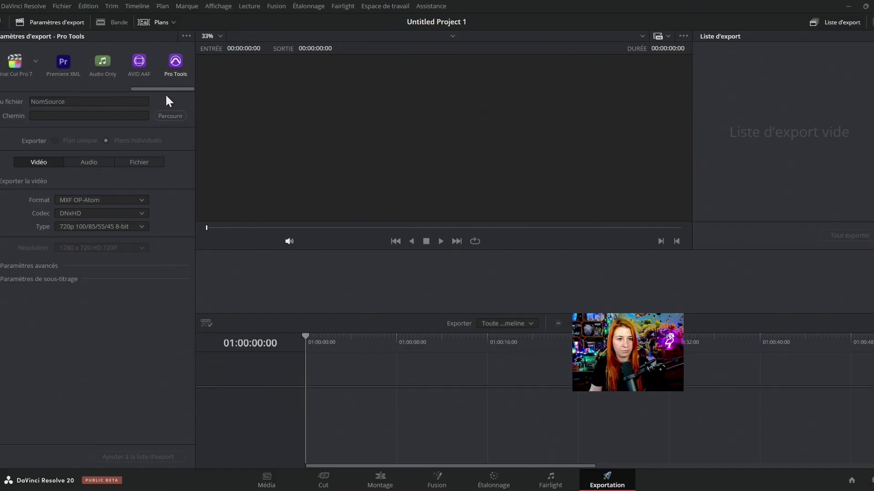
pyautogui.moveTo(154, 94); pyautogui.dragTo(18, 95)
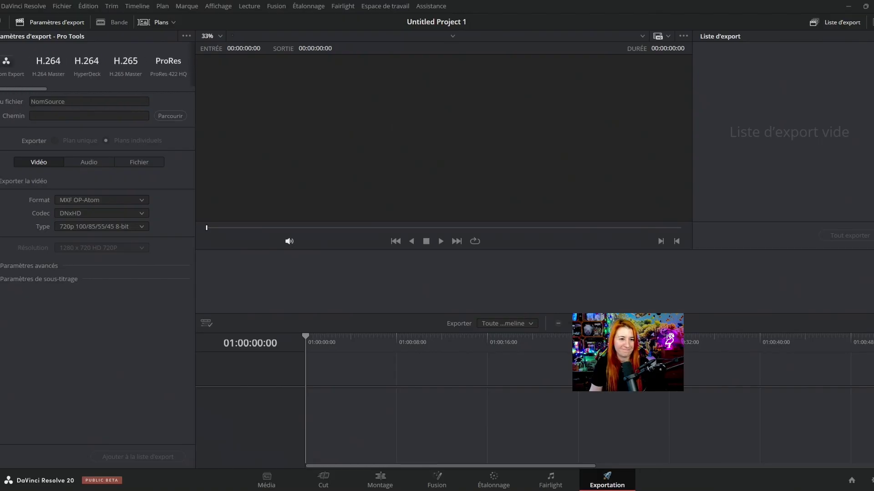